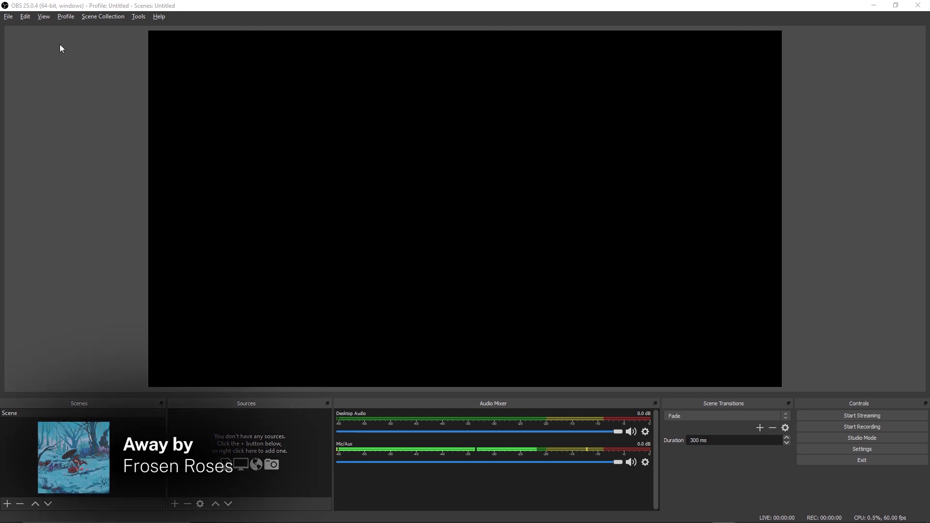
Check Help for a newer OBS version and dismiss the no-updates notice.
{"action": "left_click", "coordinate": [158, 17]}
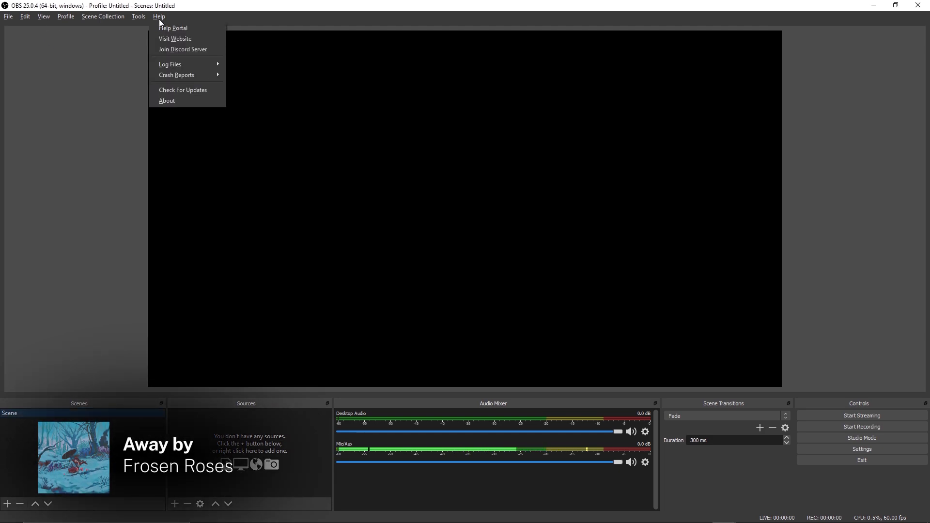
{"action": "left_click", "coordinate": [189, 88]}
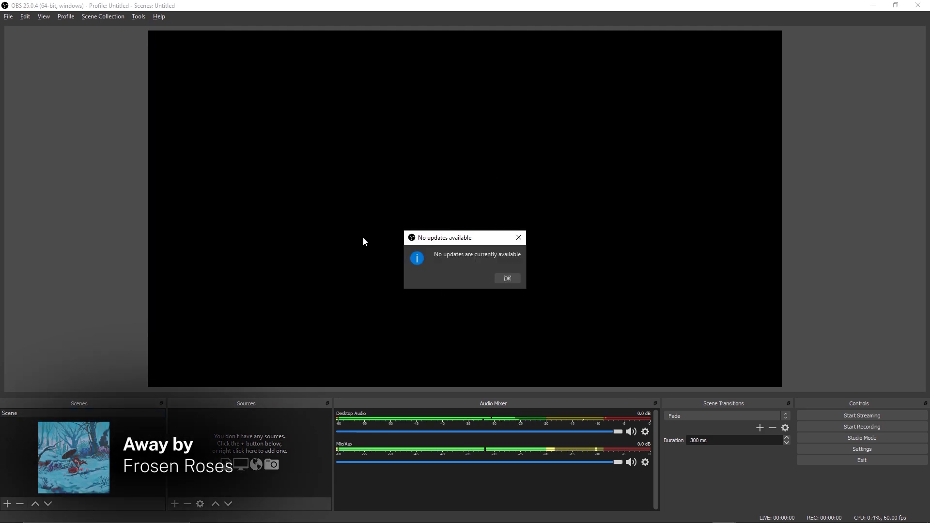
{"action": "key", "text": "Return"}
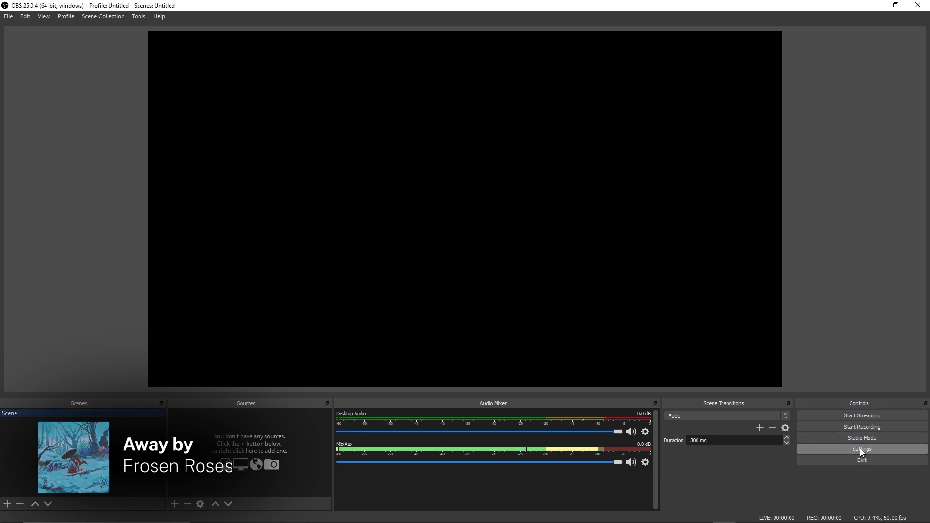
Review the Twitch Stream settings: select the stream key and check the chat add-ons list.
{"action": "left_click", "coordinate": [857, 448]}
{"action": "left_click", "coordinate": [265, 130]}
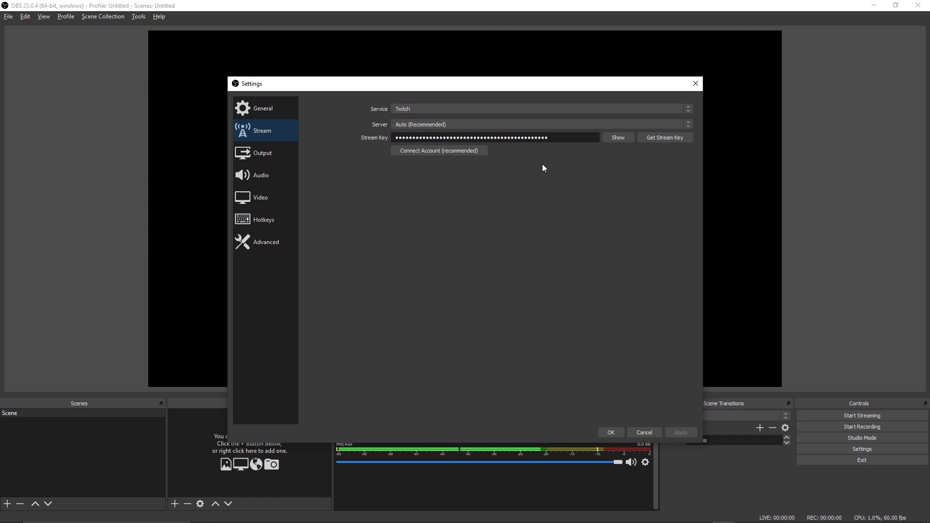
{"action": "left_click", "coordinate": [548, 138]}
{"action": "left_click_drag", "start_coordinate": [548, 138], "coordinate": [342, 138]}
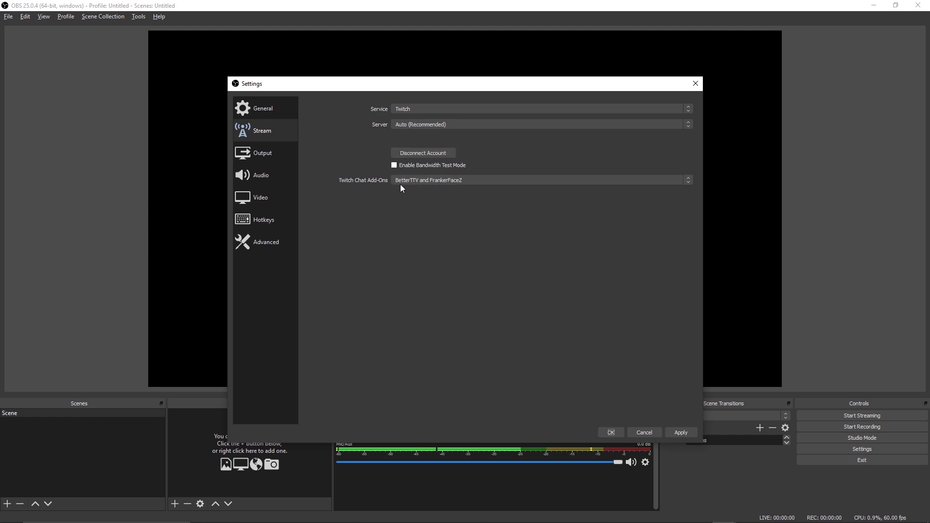
{"action": "left_click", "coordinate": [435, 182]}
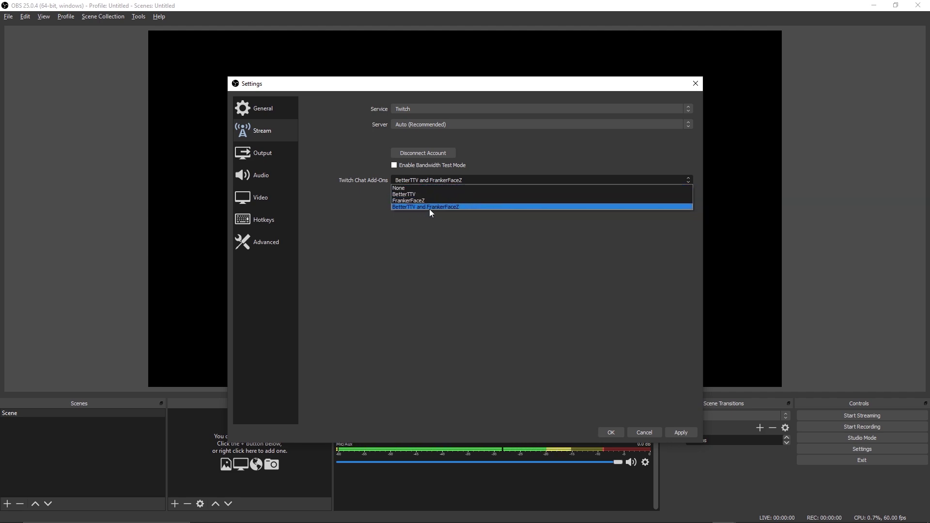
Compare the Output encoder choices and keep NVIDIA NVENC H.264 (new) for streaming.
{"action": "left_click", "coordinate": [520, 217]}
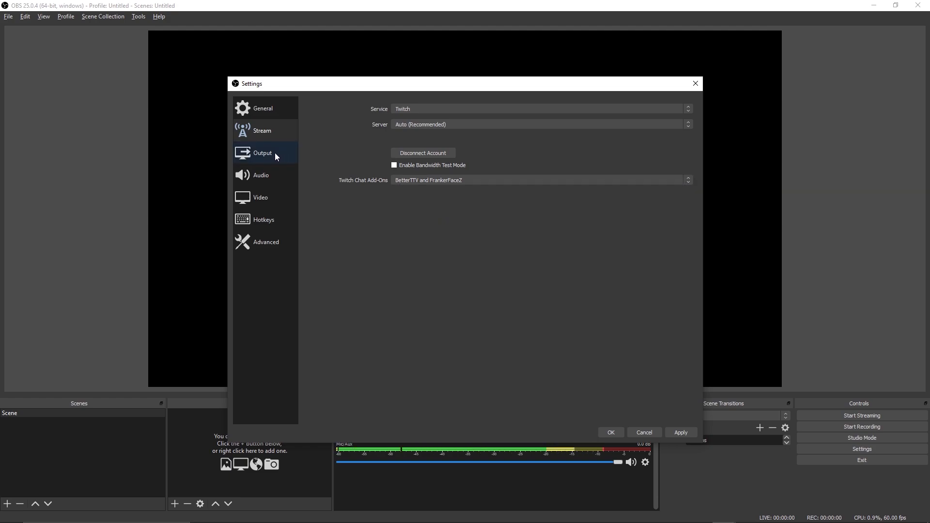
{"action": "left_click", "coordinate": [267, 150]}
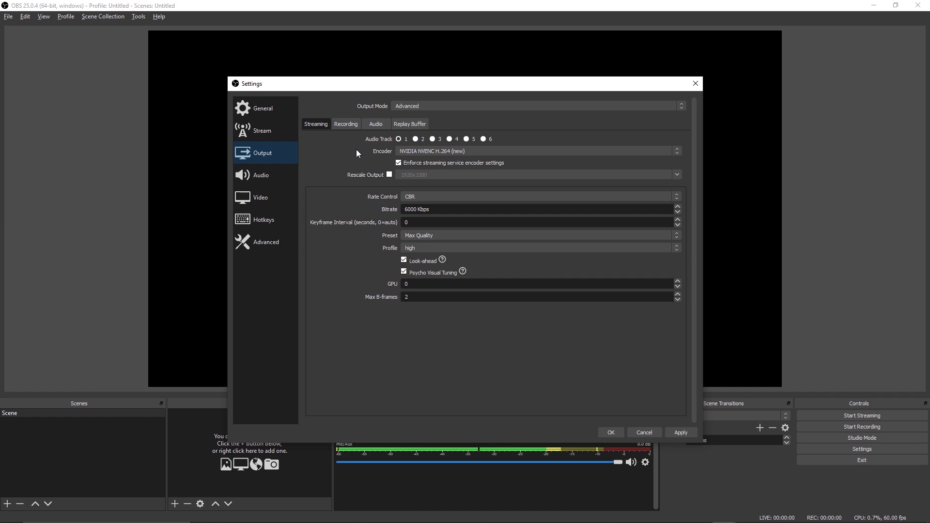
{"action": "left_click", "coordinate": [459, 151]}
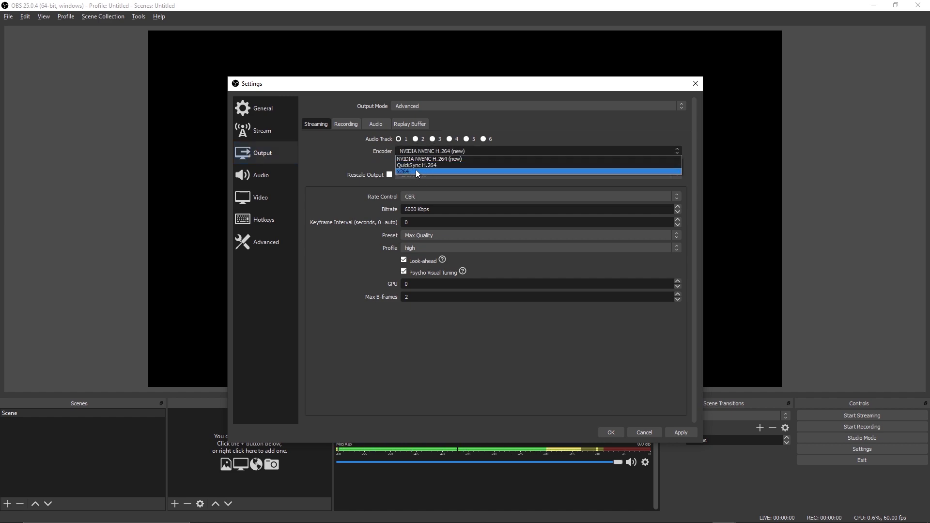
{"action": "left_click", "coordinate": [309, 148]}
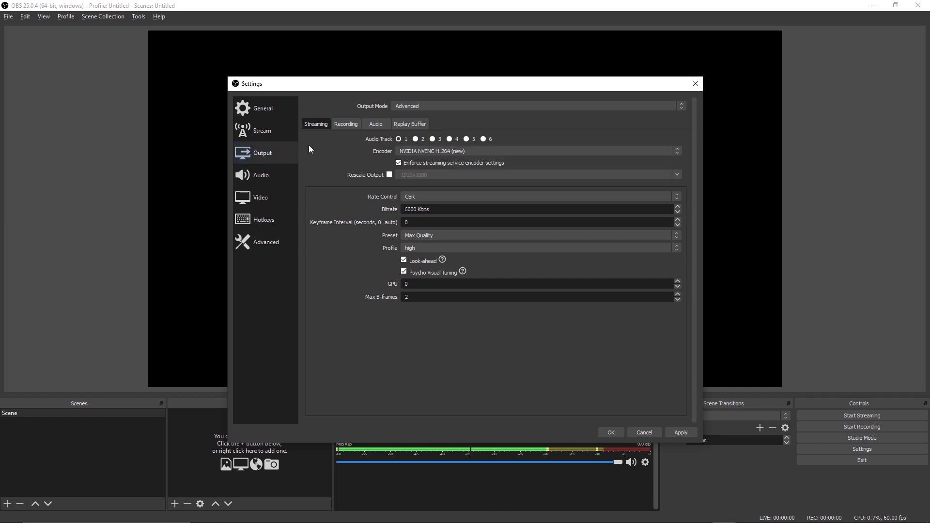
{"action": "left_click", "coordinate": [406, 151]}
{"action": "left_click", "coordinate": [368, 156]}
{"action": "left_click", "coordinate": [412, 152]}
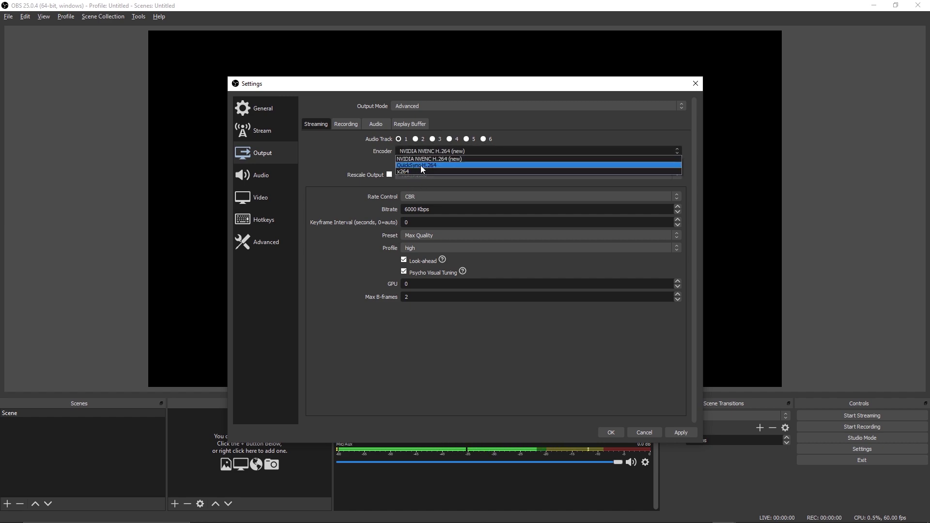
{"action": "left_click", "coordinate": [332, 145]}
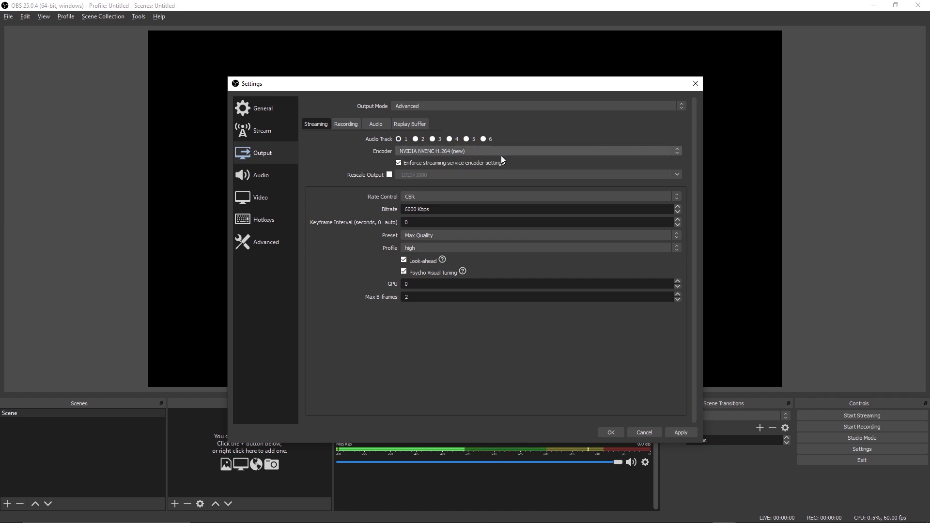
{"action": "left_click", "coordinate": [451, 153]}
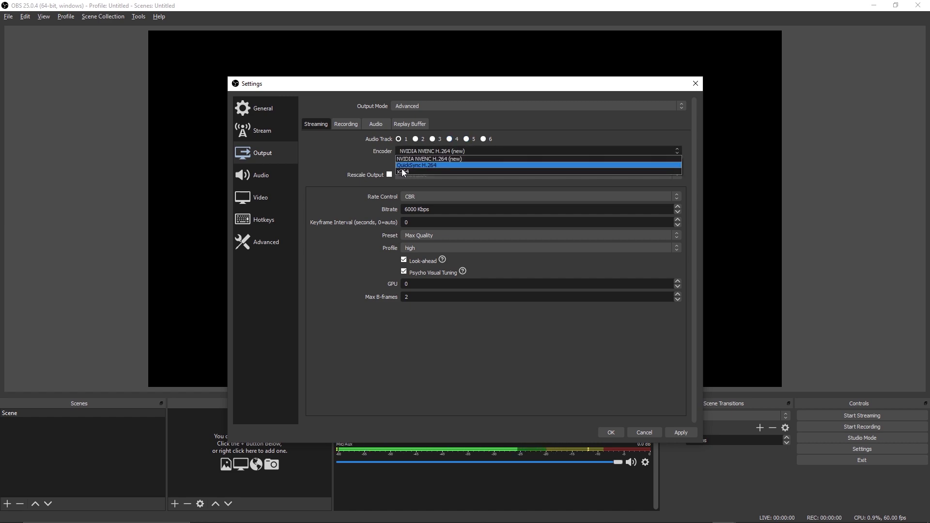
{"action": "left_click", "coordinate": [440, 158]}
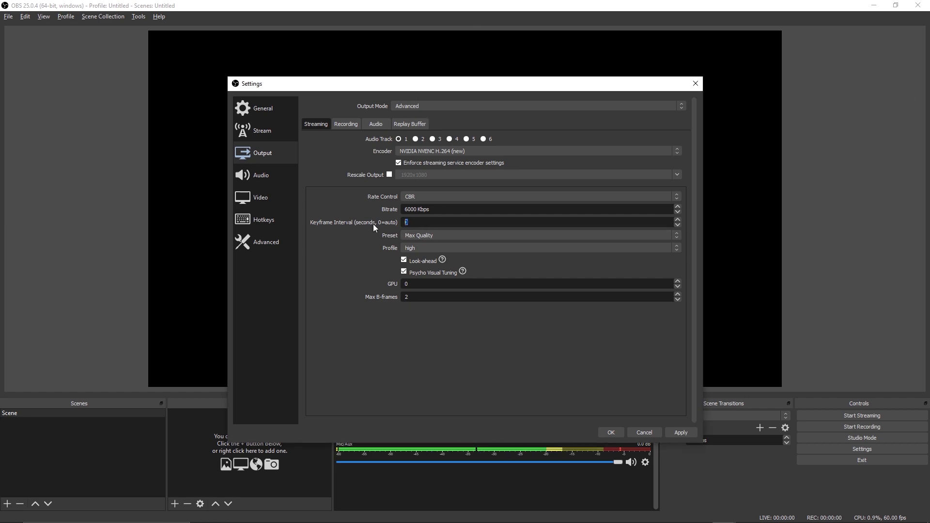
{"action": "left_click", "coordinate": [492, 340]}
Review the NVENC preset choices and keep Max Quality.
{"action": "left_click", "coordinate": [423, 236]}
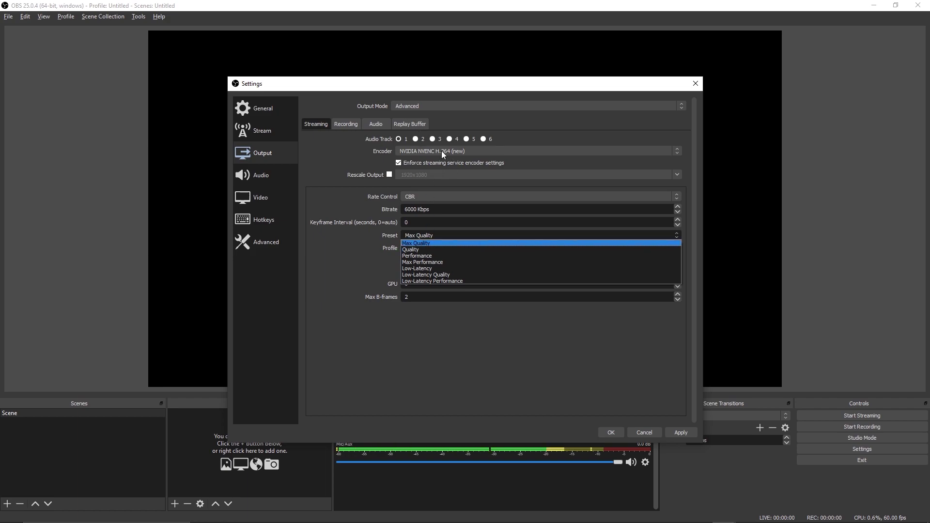
{"action": "left_click", "coordinate": [419, 243]}
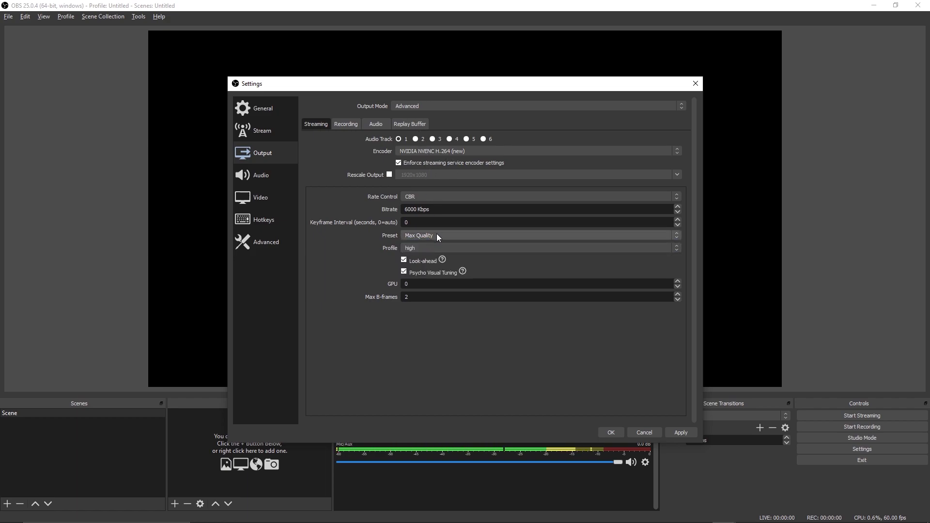
{"action": "left_click", "coordinate": [436, 235]}
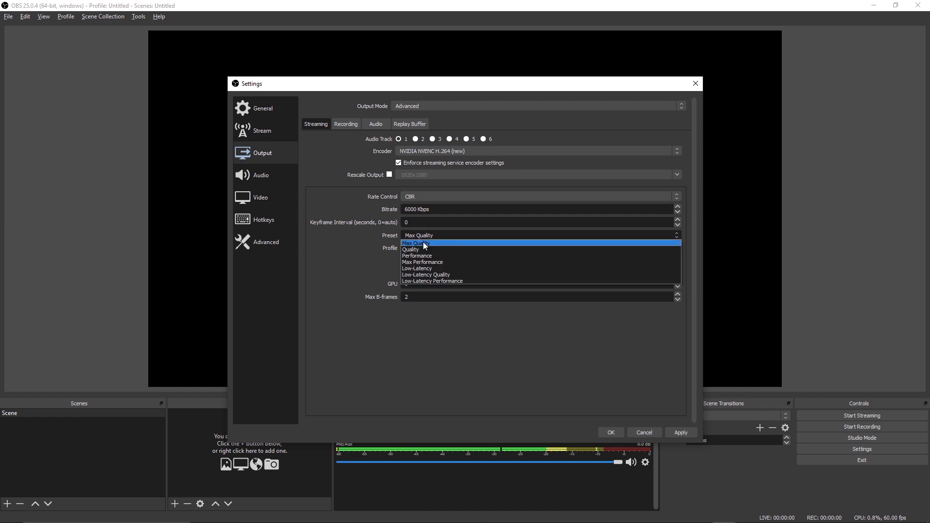
{"action": "left_click", "coordinate": [422, 243]}
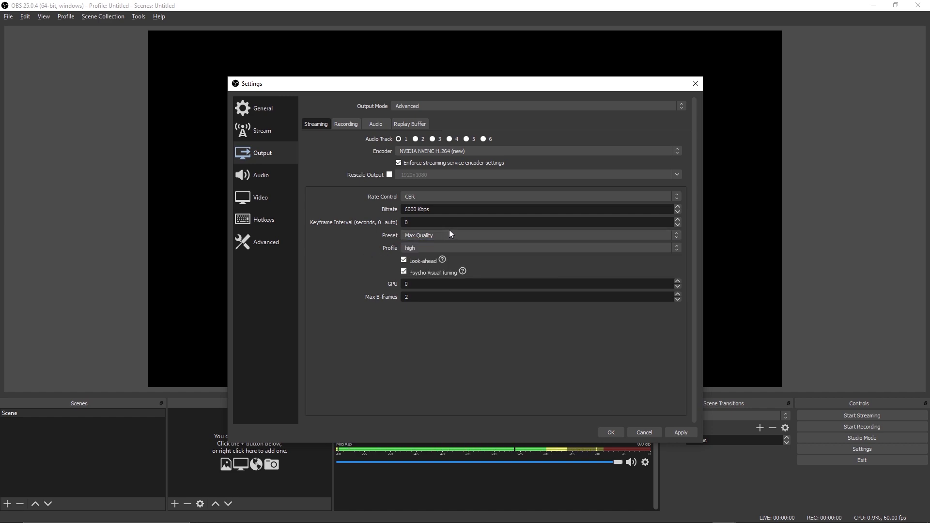
{"action": "left_click", "coordinate": [419, 235]}
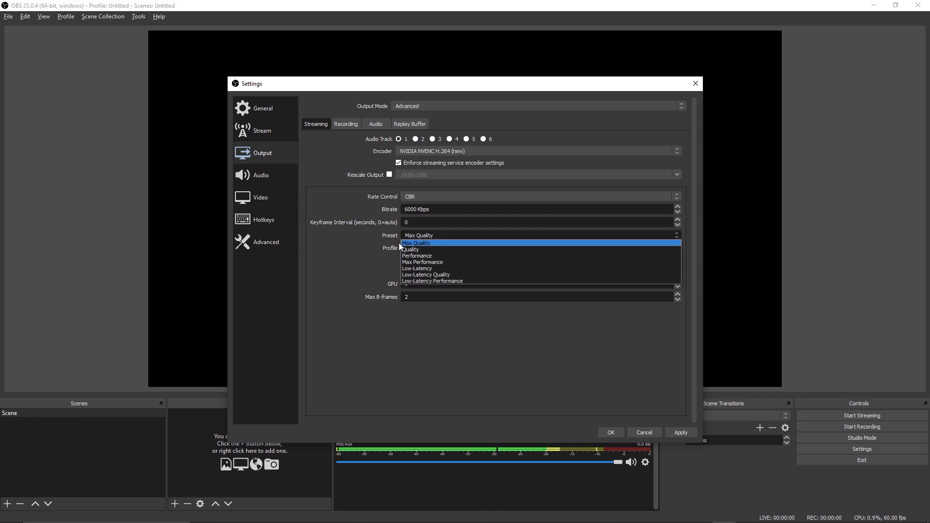
{"action": "left_click", "coordinate": [421, 244]}
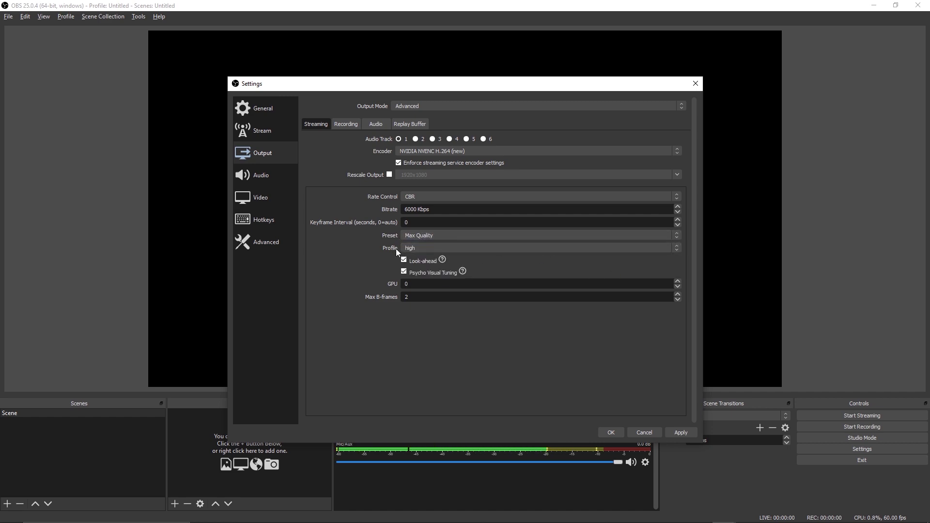
Keep the high profile, turn off Look-ahead, and focus the GPU index field.
{"action": "left_click", "coordinate": [433, 248]}
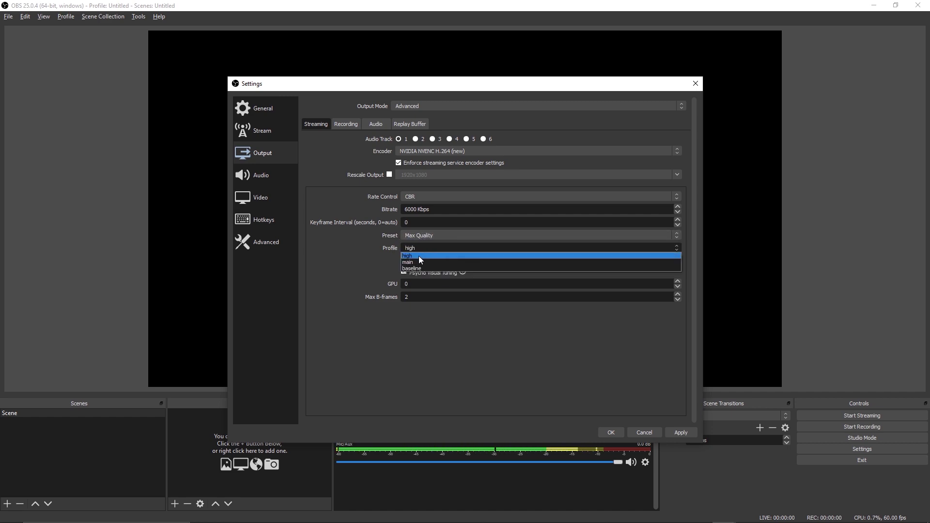
{"action": "left_click", "coordinate": [404, 254]}
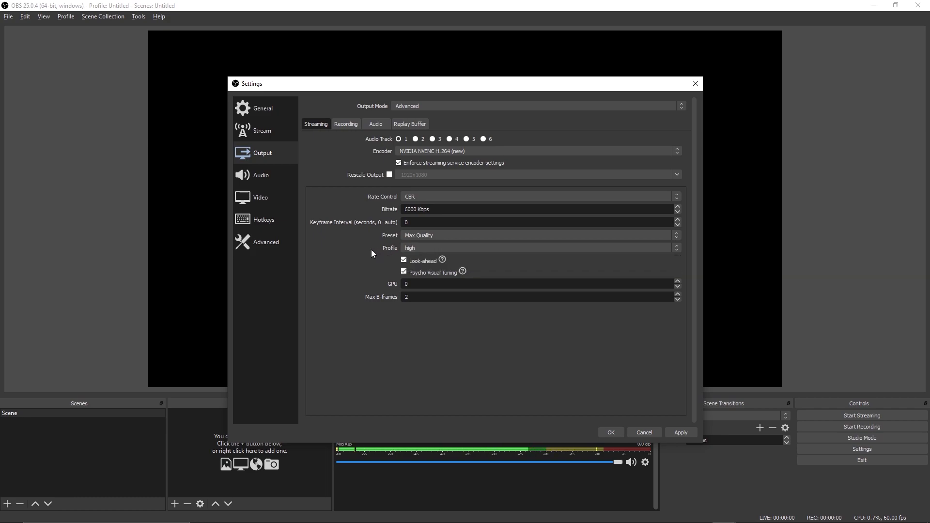
{"action": "left_click", "coordinate": [428, 248]}
{"action": "left_click", "coordinate": [422, 257]}
{"action": "left_click", "coordinate": [404, 259]}
{"action": "left_click", "coordinate": [406, 284]}
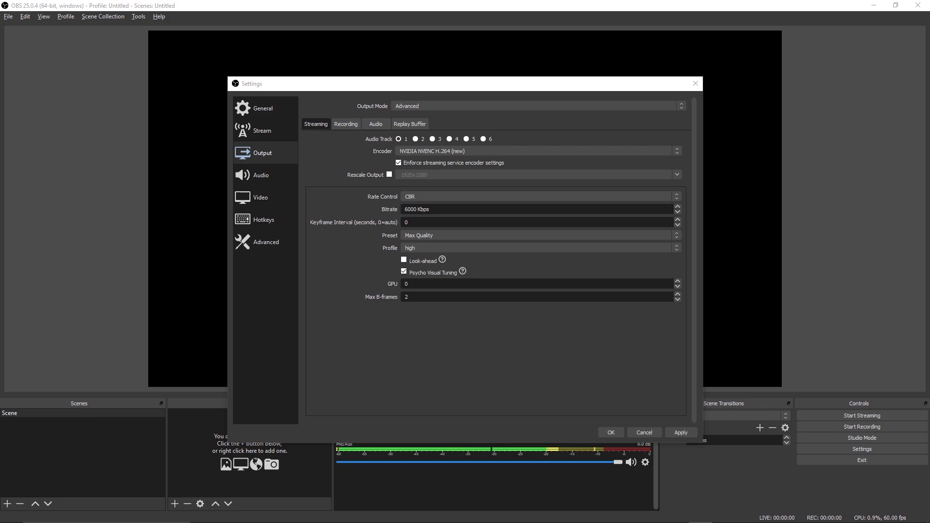
Show the Audio page with 44.1 kHz stereo, GoXLR System desktop audio and Chat Mic.
{"action": "left_click", "coordinate": [260, 175]}
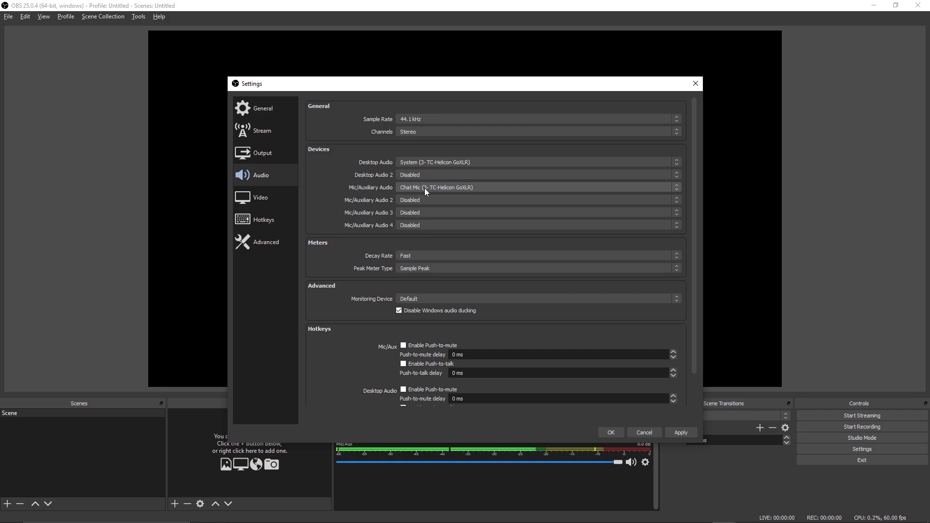
Change the Video output (scaled) resolution from 1920x1080 to 1600x900, keeping the 1920x1080 base.
{"action": "left_click", "coordinate": [260, 197]}
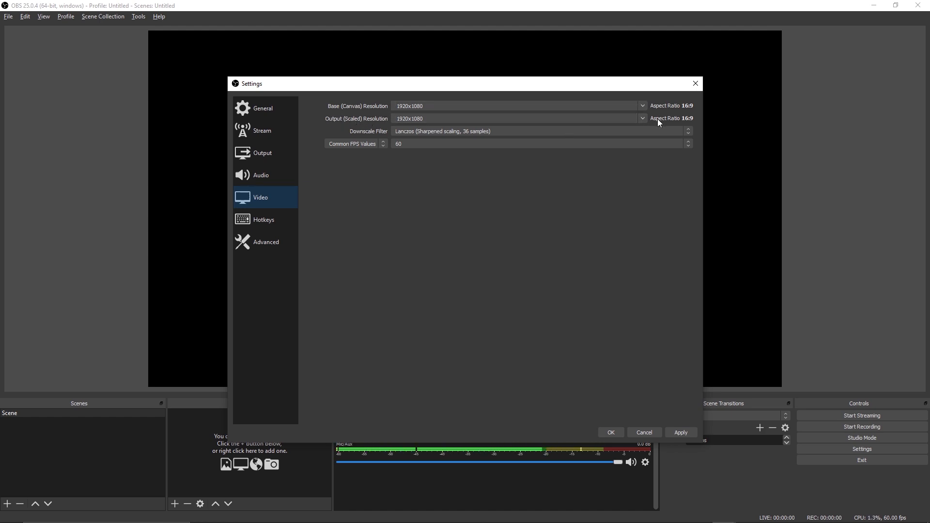
{"action": "double_click", "coordinate": [460, 121]}
{"action": "left_click", "coordinate": [431, 116]}
{"action": "left_click_drag", "start_coordinate": [432, 117], "coordinate": [387, 119]}
{"action": "type", "text": "1600x900"}
{"action": "double_click", "coordinate": [441, 116]}
{"action": "left_click", "coordinate": [639, 119]}
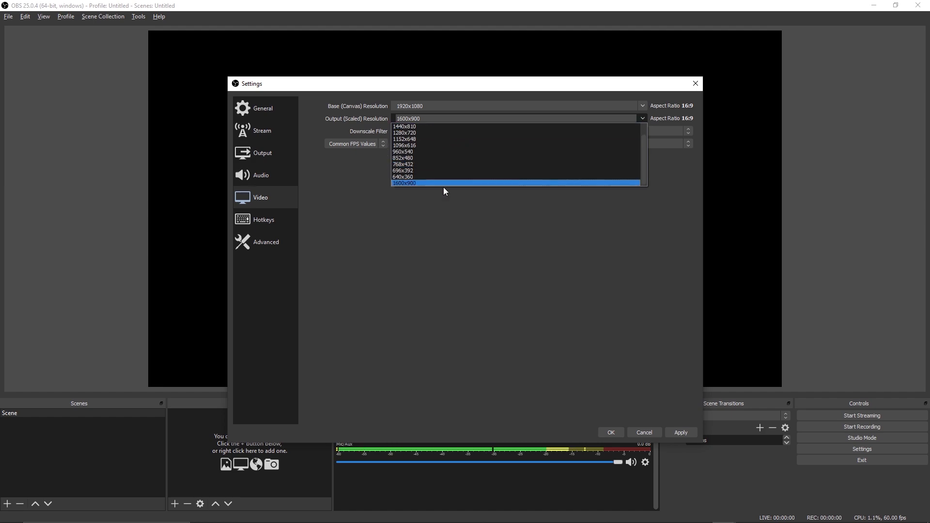
{"action": "scroll", "coordinate": [419, 146], "scroll_direction": "up", "scroll_amount": 1}
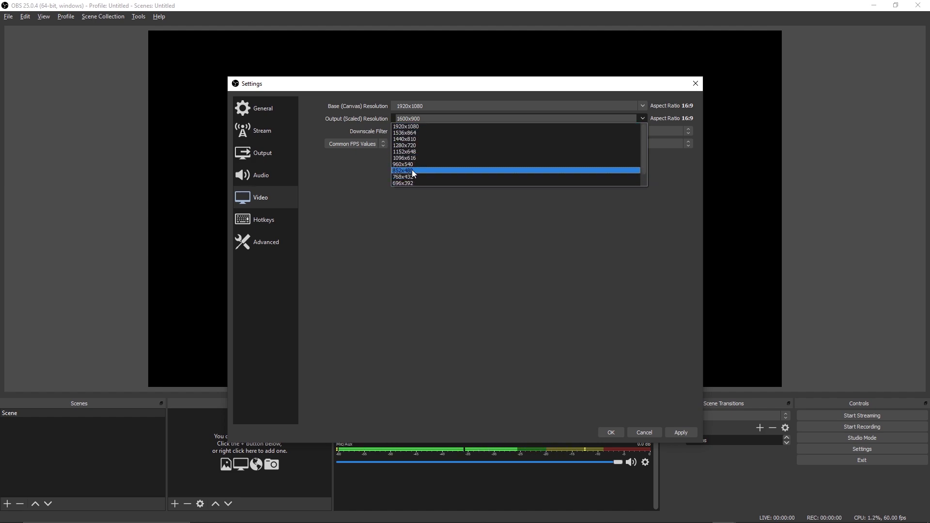
{"action": "left_click", "coordinate": [426, 223]}
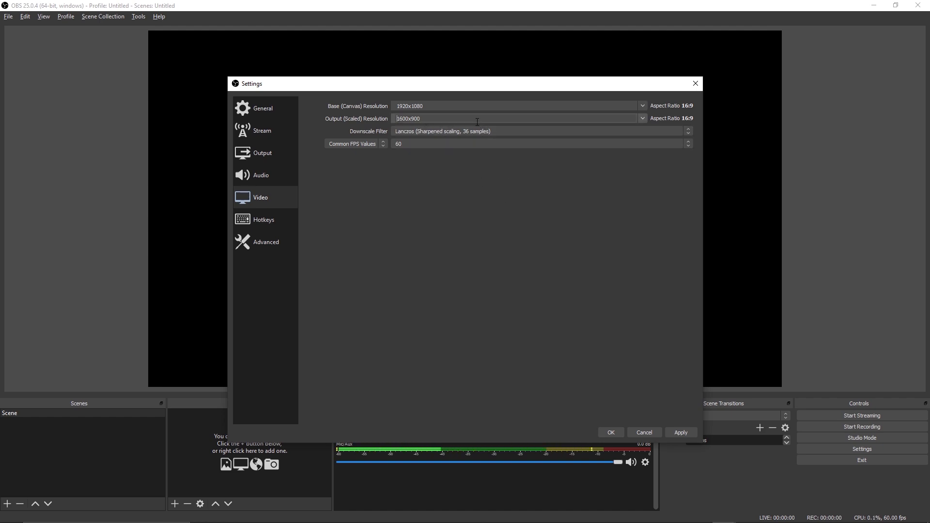
{"action": "left_click", "coordinate": [427, 133]}
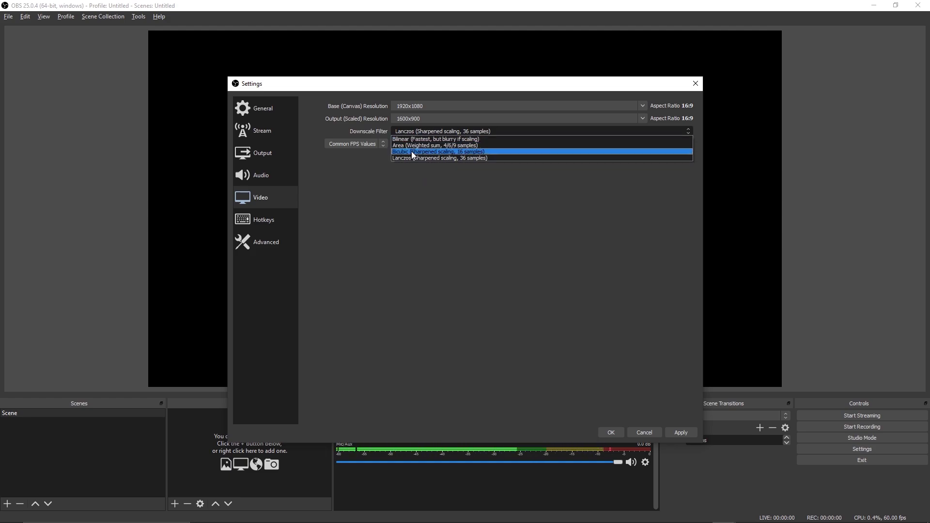
Keep the Lanczos downscale filter and 60 FPS, then close the Settings window.
{"action": "left_click", "coordinate": [531, 210]}
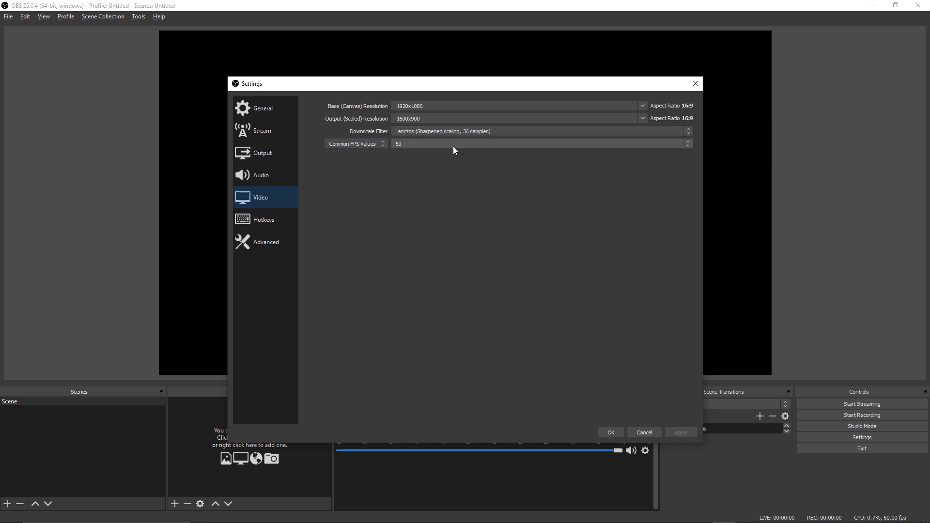
{"action": "left_click", "coordinate": [413, 144]}
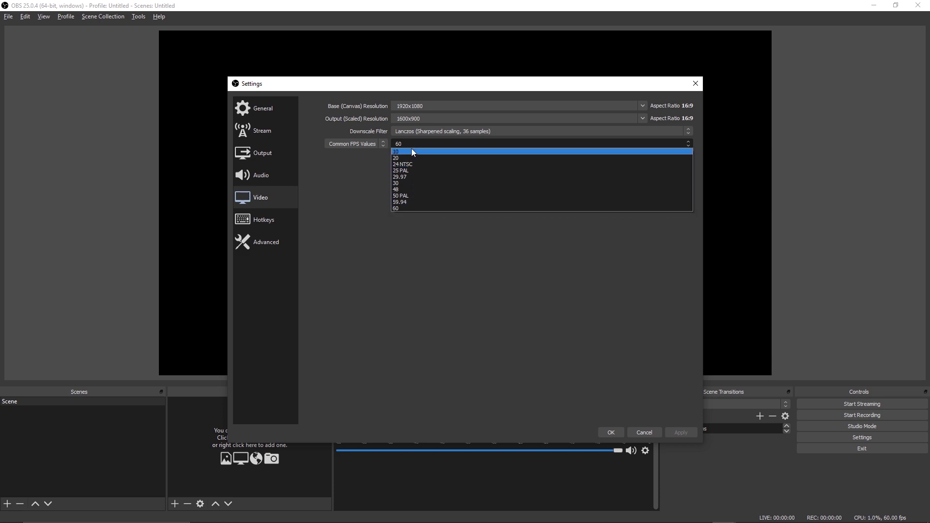
{"action": "left_click", "coordinate": [541, 280]}
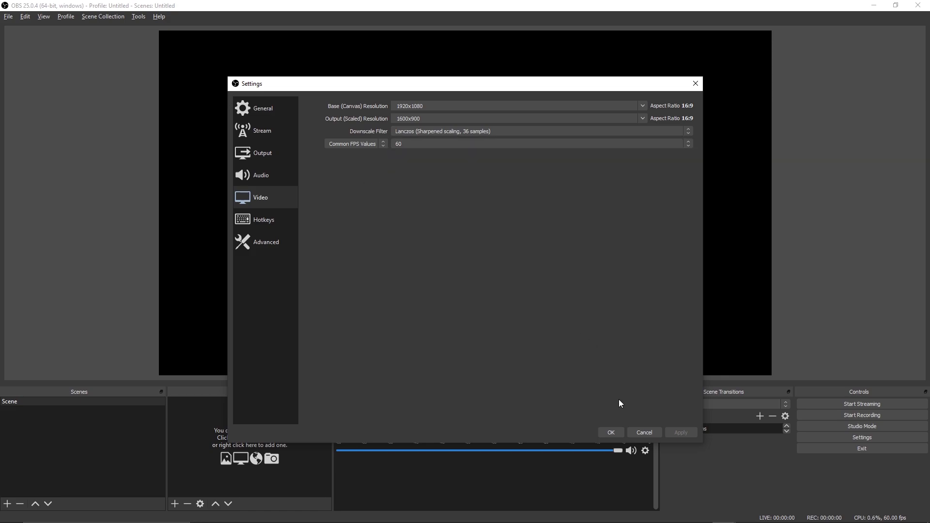
{"action": "left_click", "coordinate": [650, 432]}
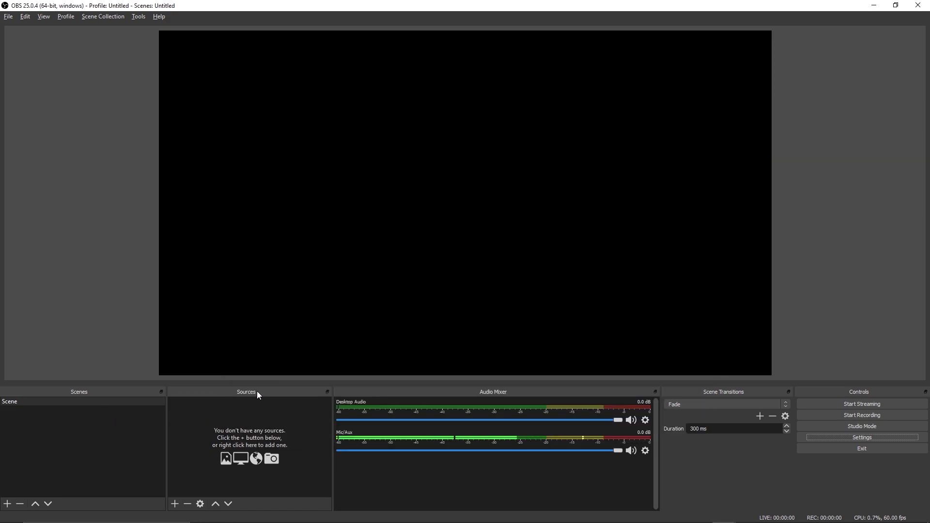
Add a new scene named 'Test Scene'.
{"action": "left_click", "coordinate": [7, 504]}
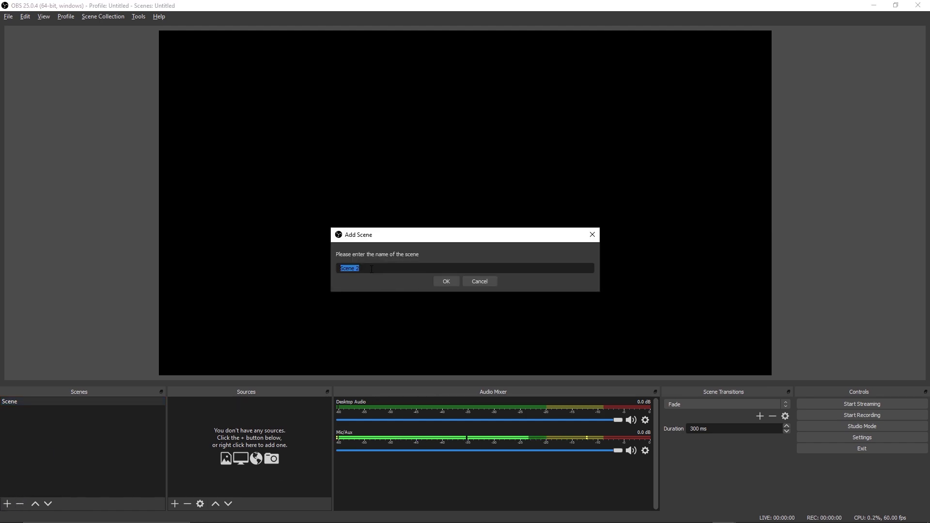
{"action": "type", "text": "Test Scene"}
{"action": "left_click", "coordinate": [452, 280]}
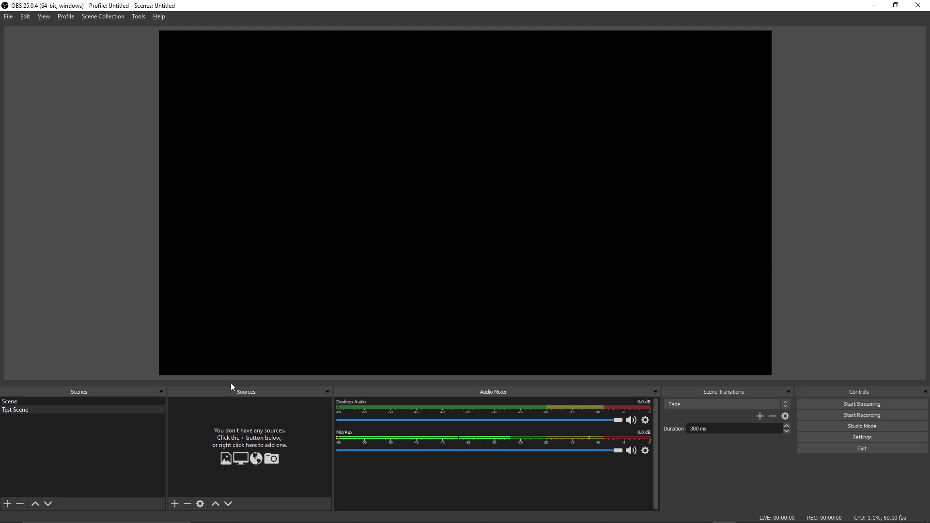
Add a Game Capture source named 'EFT' to Test Scene.
{"action": "left_click", "coordinate": [90, 425]}
{"action": "left_click", "coordinate": [175, 504]}
{"action": "left_click", "coordinate": [200, 387]}
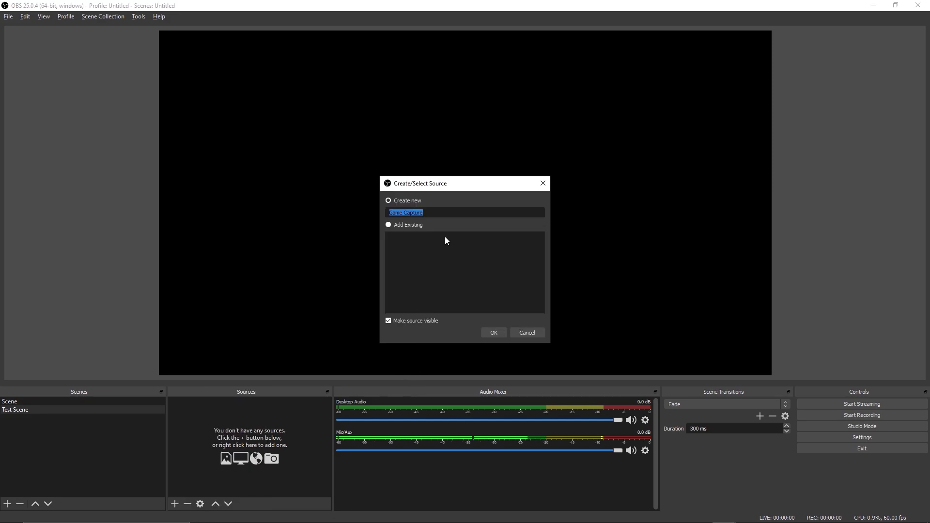
{"action": "type", "text": "EFT"}
{"action": "key", "text": "Return"}
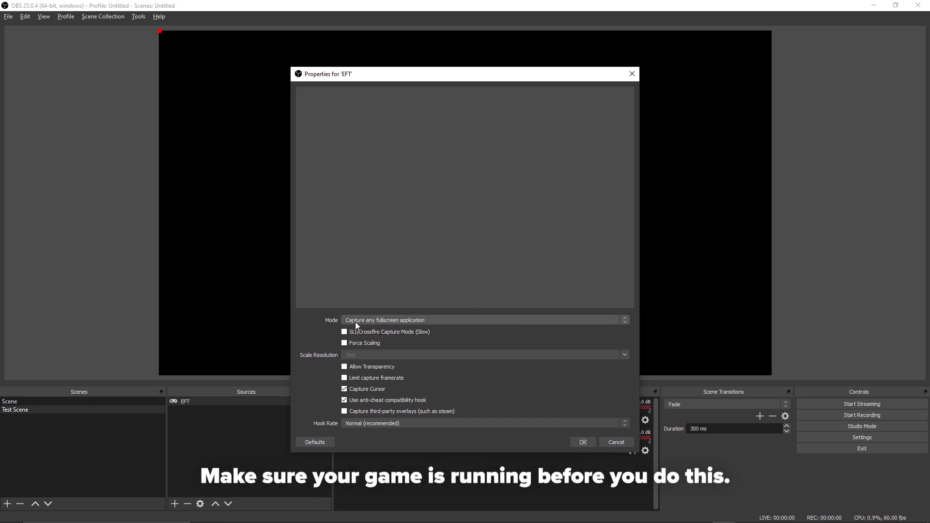
Set EFT to capture the specific EscapeFromTarkov window and accept its properties.
{"action": "left_click", "coordinate": [401, 320]}
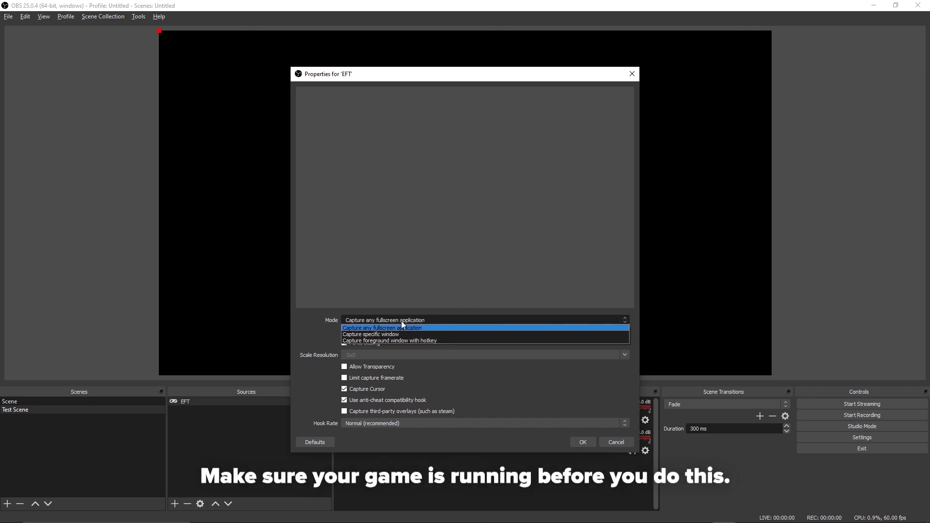
{"action": "left_click", "coordinate": [371, 335]}
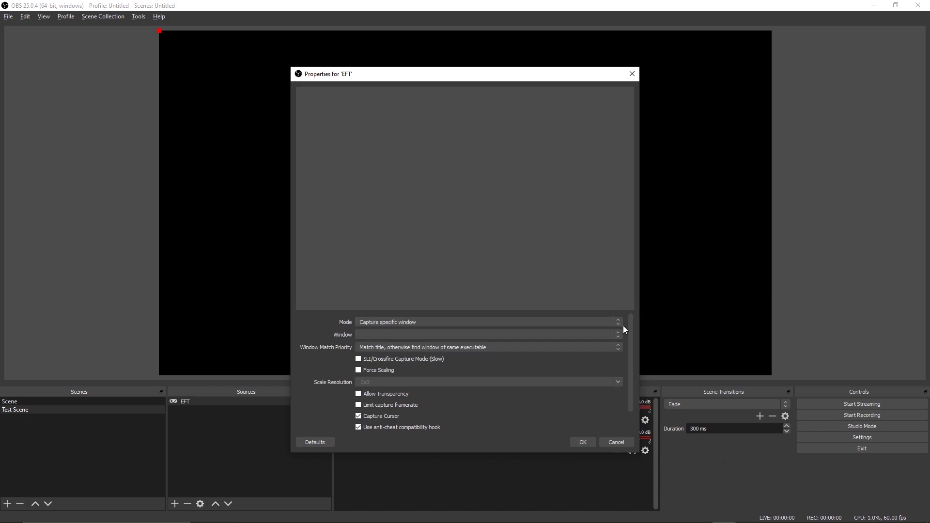
{"action": "left_click", "coordinate": [609, 335]}
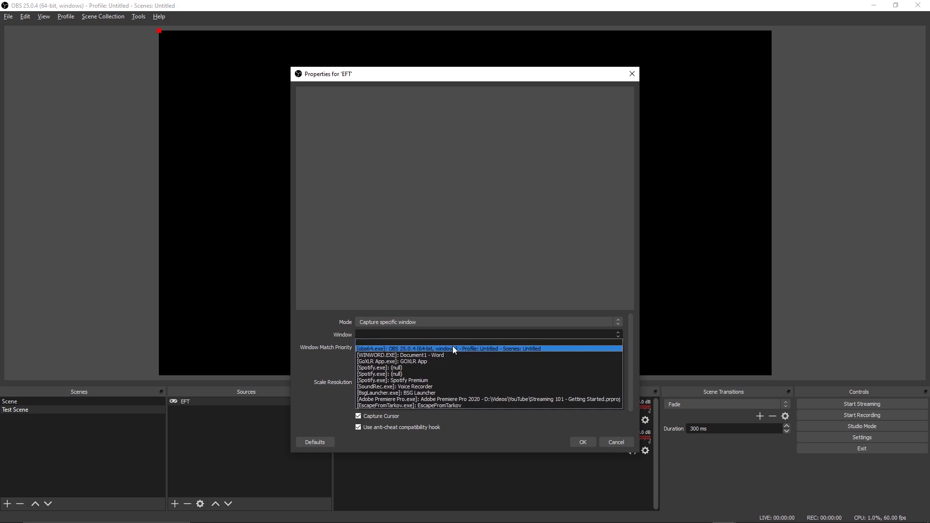
{"action": "left_click", "coordinate": [416, 406]}
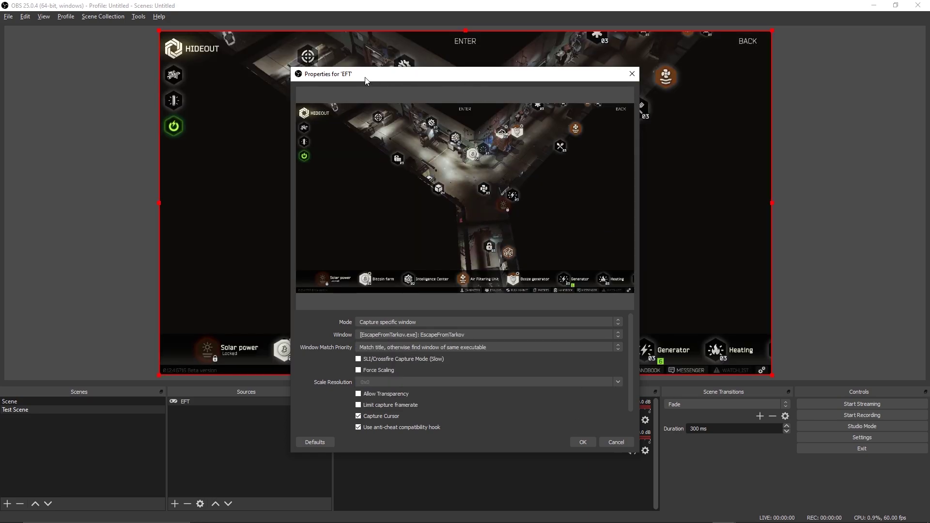
{"action": "left_click_drag", "start_coordinate": [367, 80], "coordinate": [650, 64]}
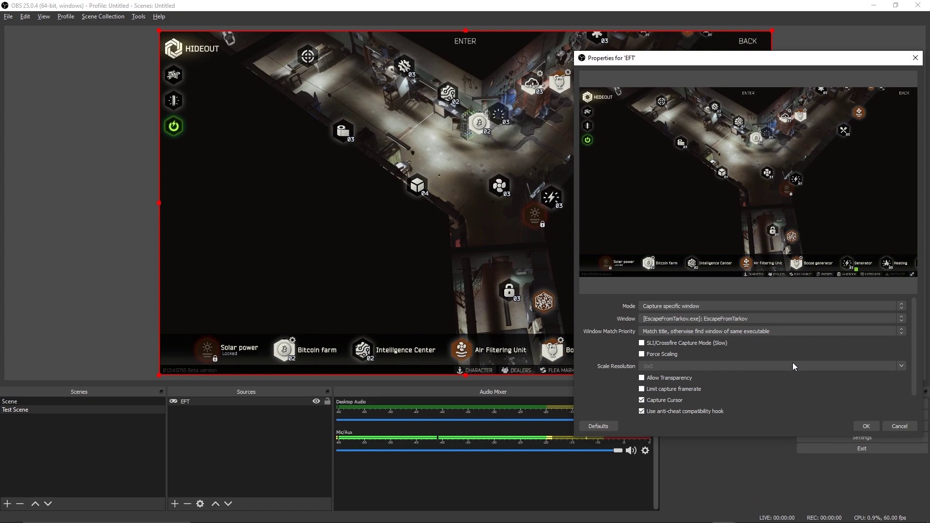
{"action": "left_click", "coordinate": [866, 426]}
{"action": "left_click", "coordinate": [175, 503]}
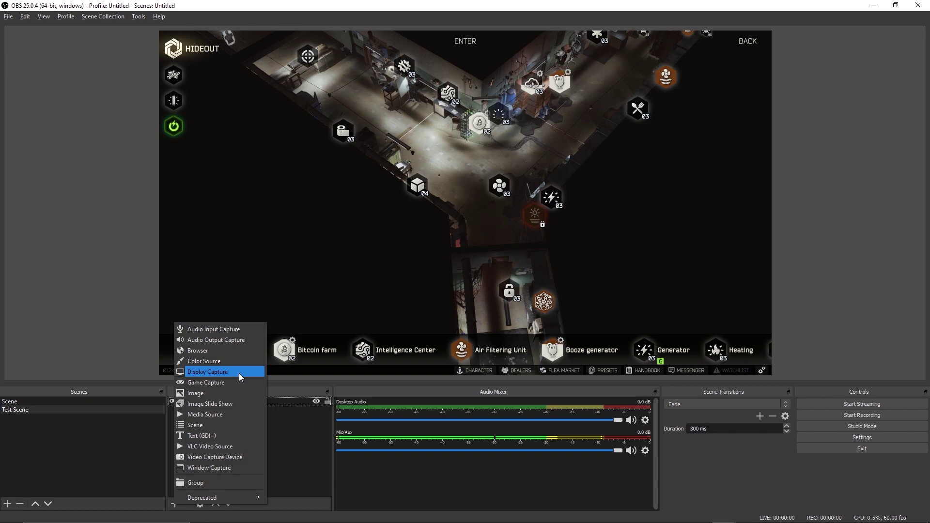
Dismiss the source type menu and select the EFT source.
{"action": "left_click", "coordinate": [243, 403]}
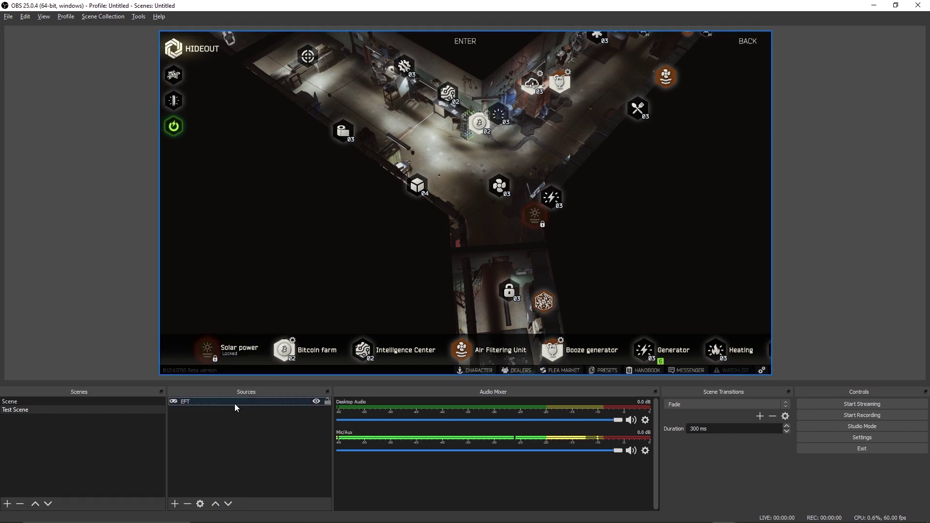
{"action": "left_click", "coordinate": [192, 471]}
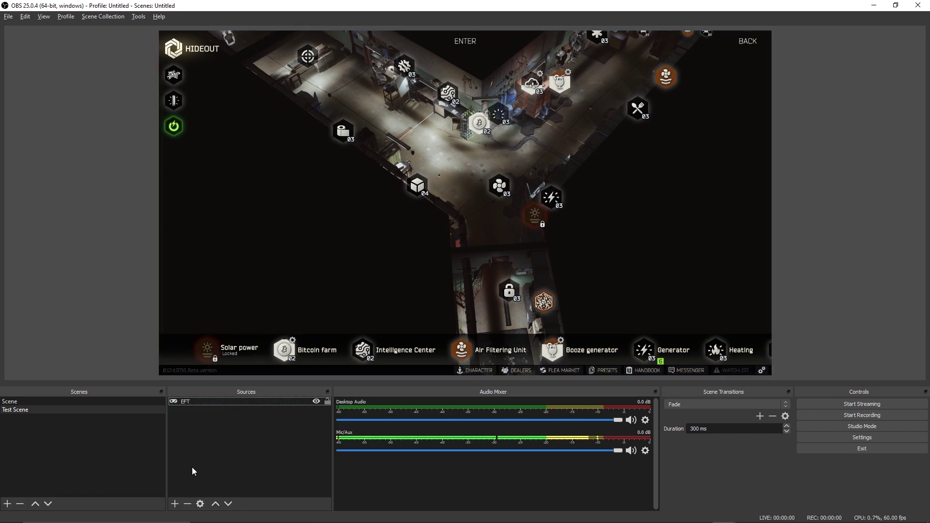
{"action": "left_click", "coordinate": [177, 504]}
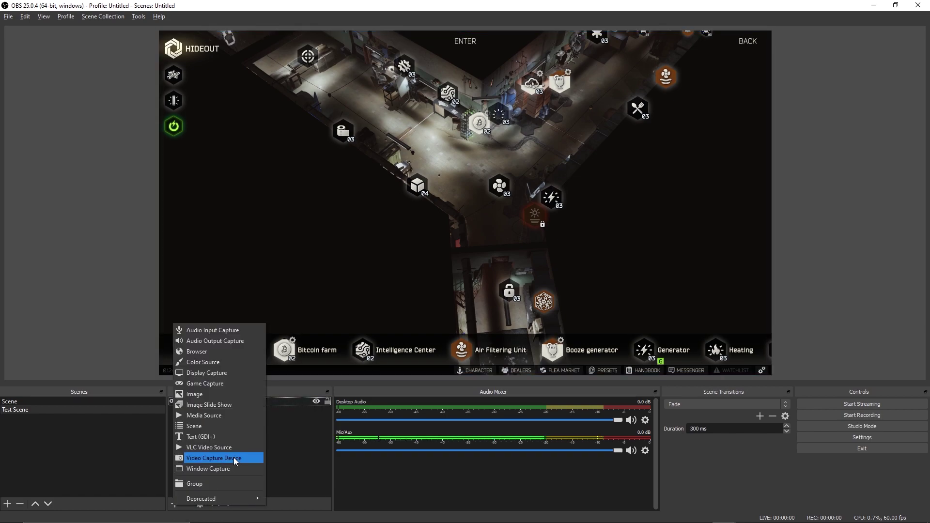
{"action": "left_click", "coordinate": [195, 460]}
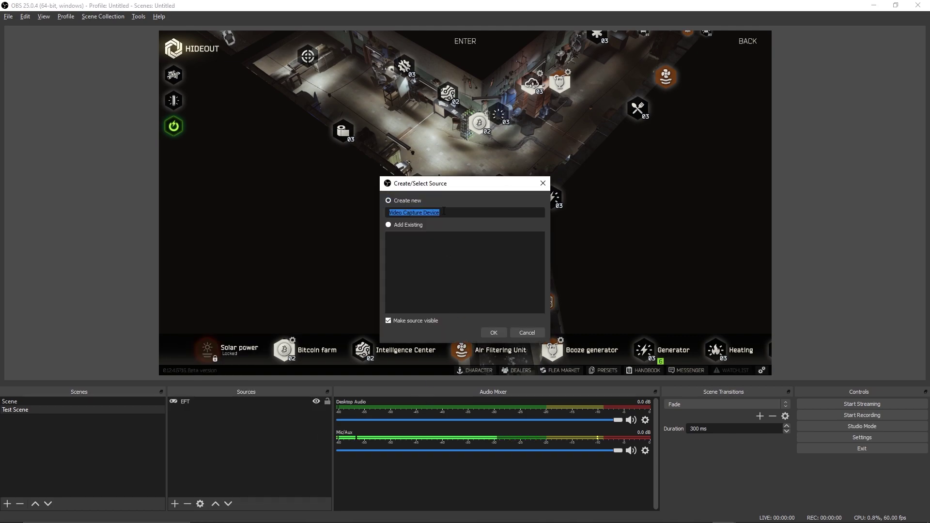
{"action": "type", "text": "Cam"}
{"action": "key", "text": "Return"}
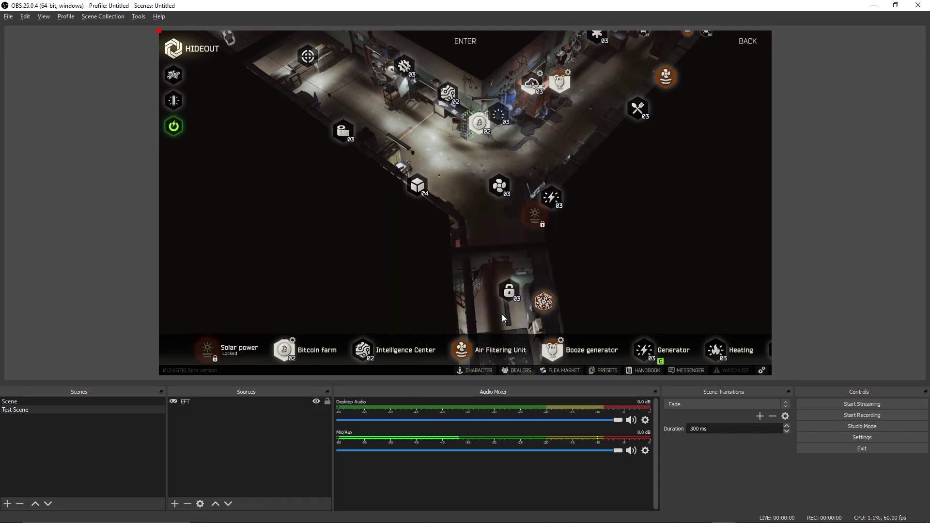
{"action": "left_click", "coordinate": [371, 292]}
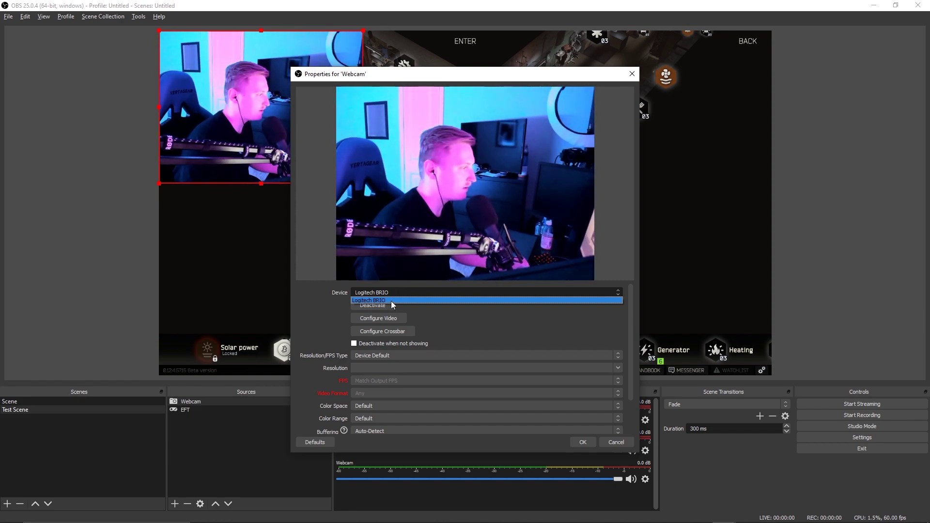
{"action": "left_click", "coordinate": [392, 300]}
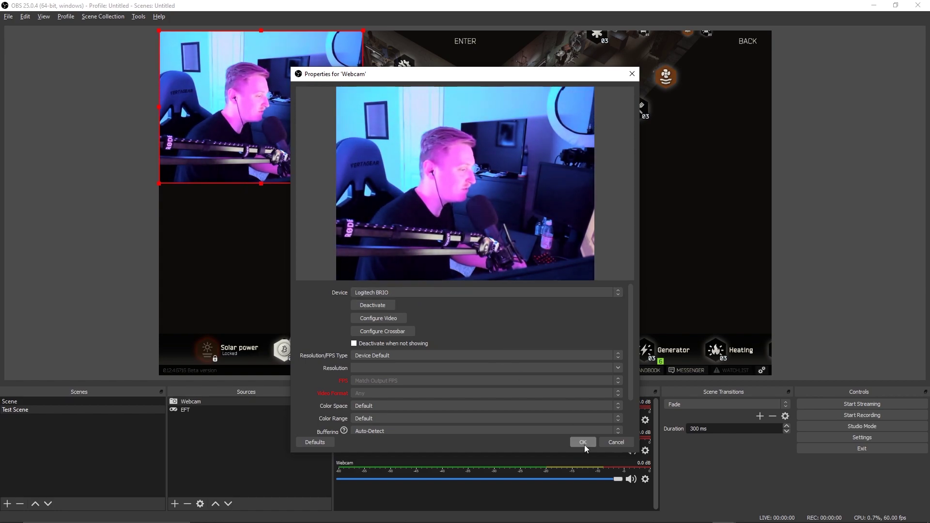
{"action": "left_click", "coordinate": [582, 442]}
{"action": "left_click_drag", "start_coordinate": [362, 30], "coordinate": [270, 265]}
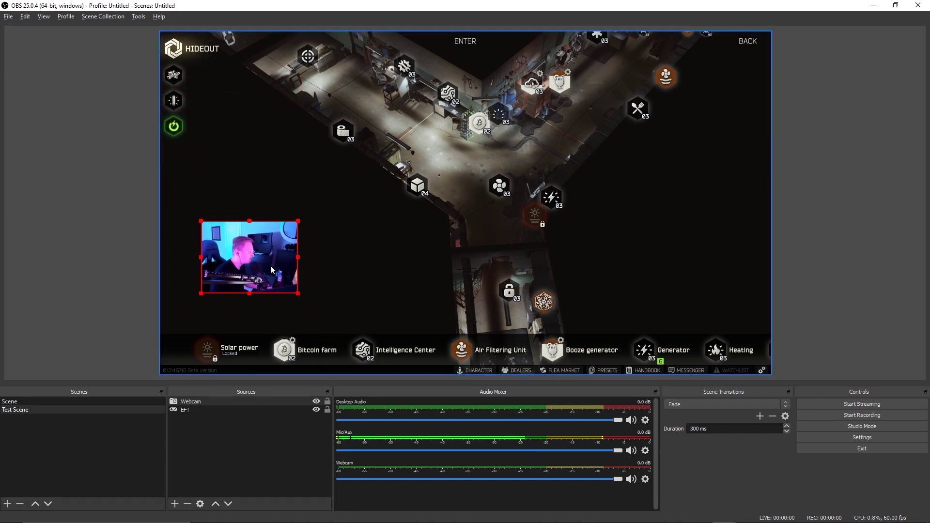
{"action": "left_click", "coordinate": [187, 503]}
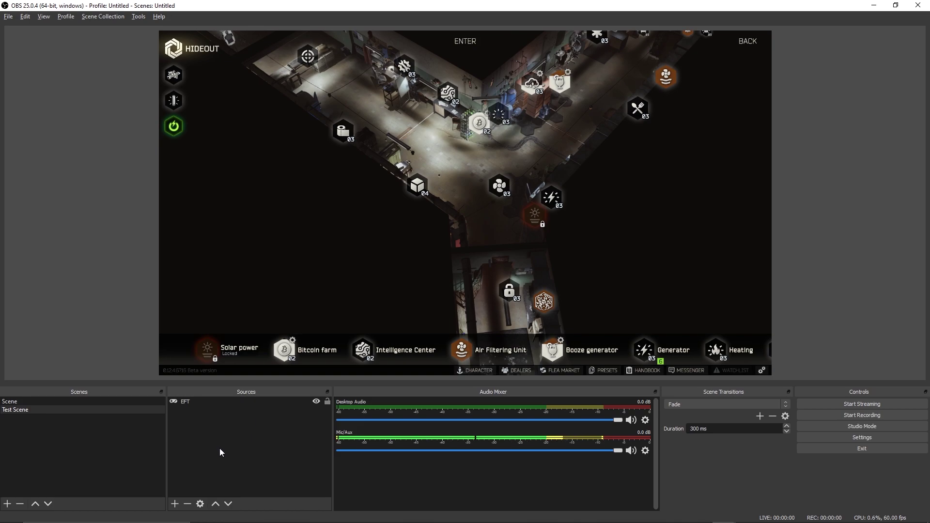
Browse the Sources add menu twice without adding anything.
{"action": "left_click", "coordinate": [175, 504]}
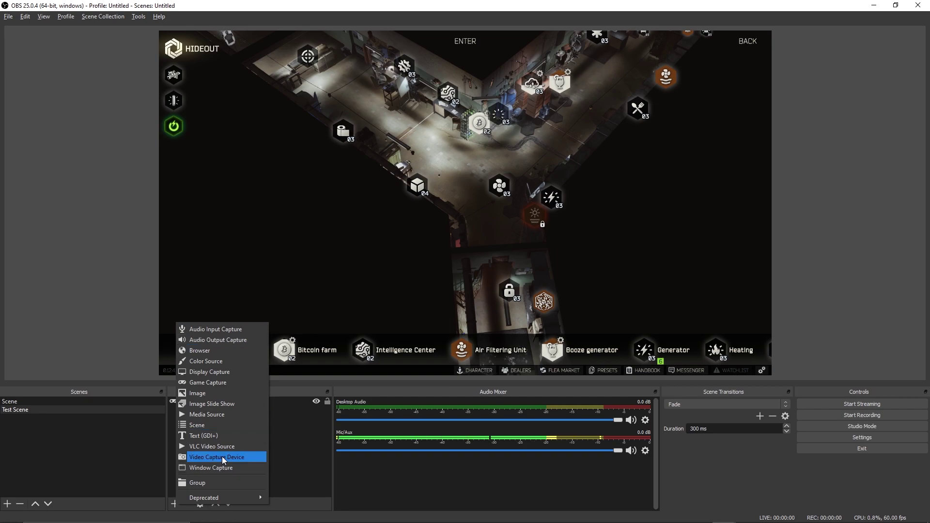
{"action": "left_click", "coordinate": [300, 455]}
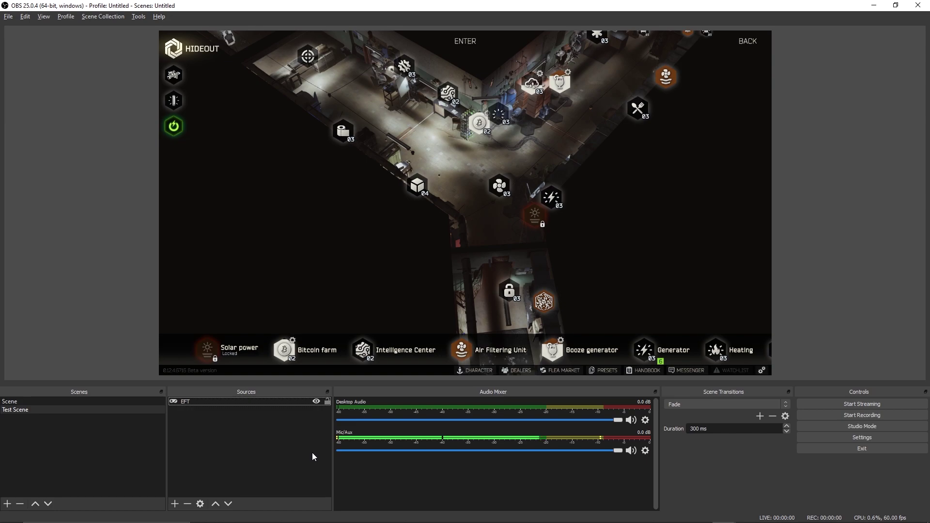
{"action": "left_click", "coordinate": [175, 504]}
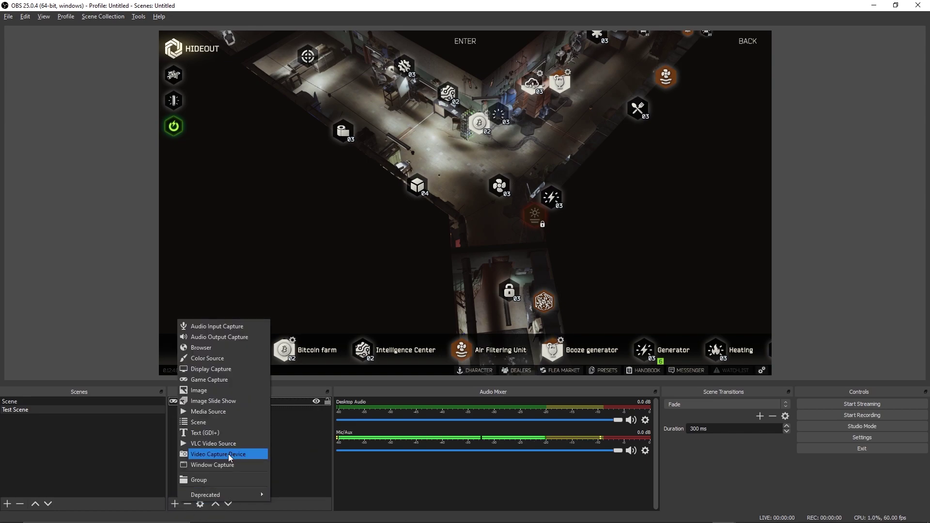
{"action": "left_click", "coordinate": [288, 455]}
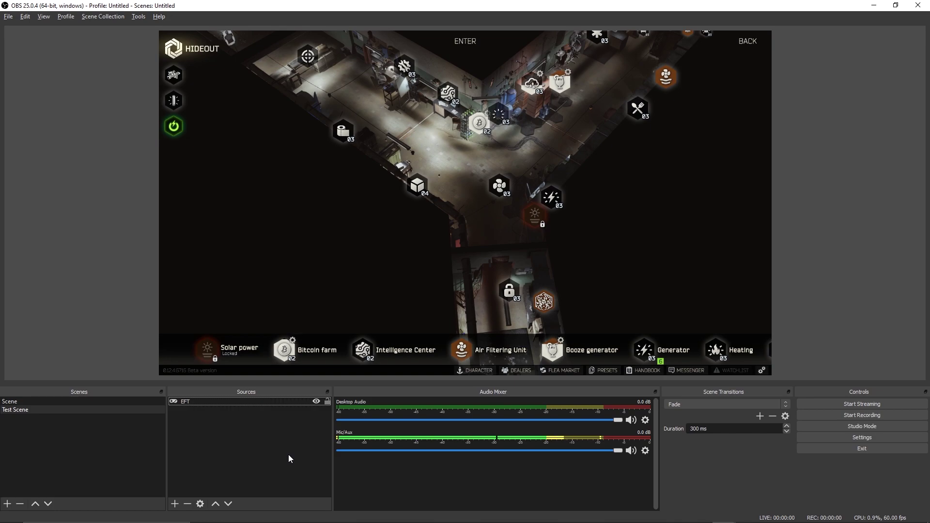
Add a Video Capture Device source named 'HD60', pick its device, and confirm.
{"action": "left_click", "coordinate": [175, 503]}
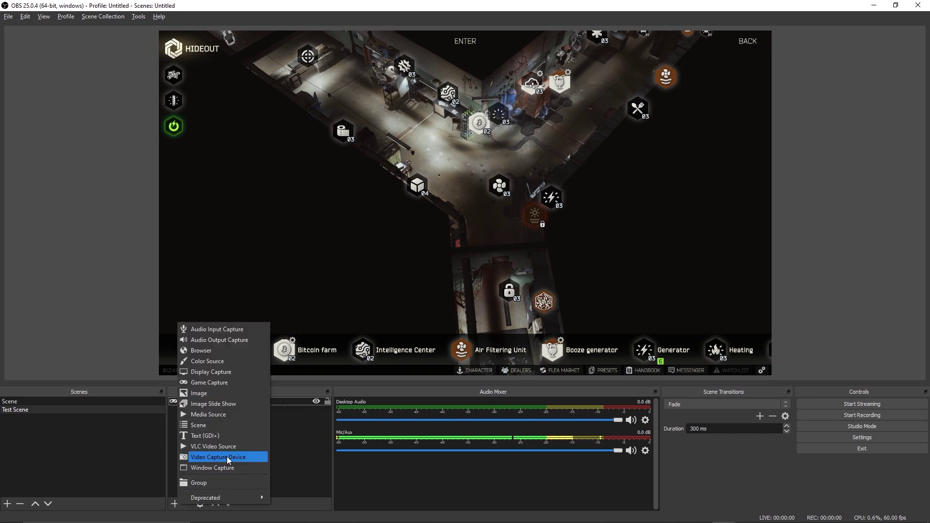
{"action": "left_click", "coordinate": [246, 455]}
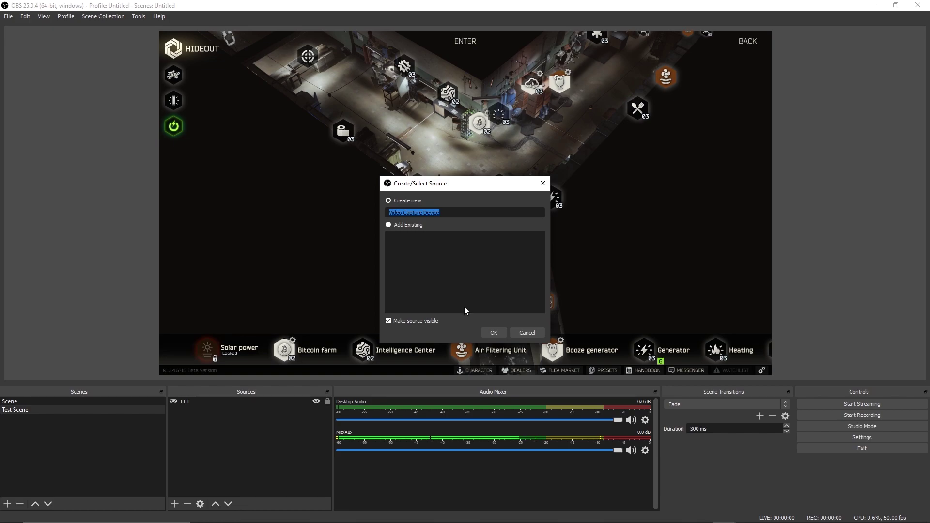
{"action": "type", "text": "HD60"}
{"action": "key", "text": "Return"}
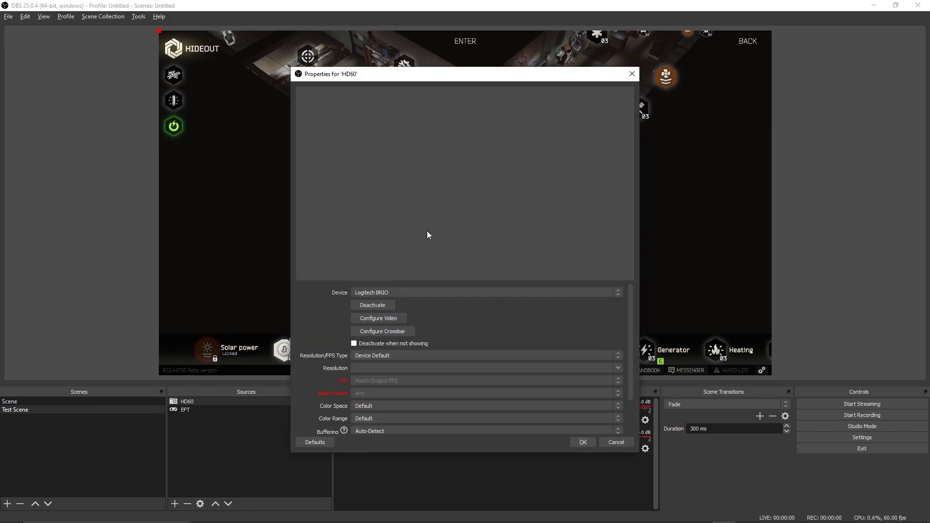
{"action": "left_click", "coordinate": [400, 293]}
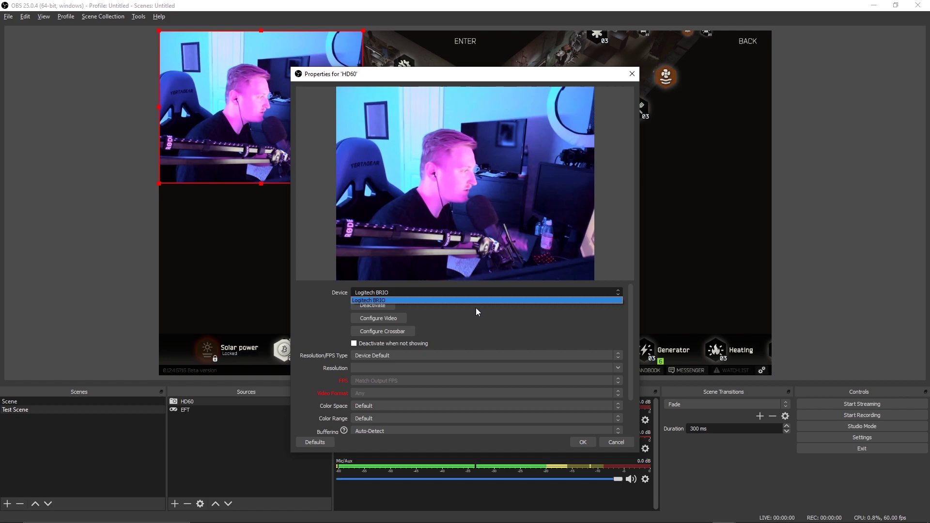
{"action": "key", "text": "Return"}
{"action": "key", "text": "Return"}
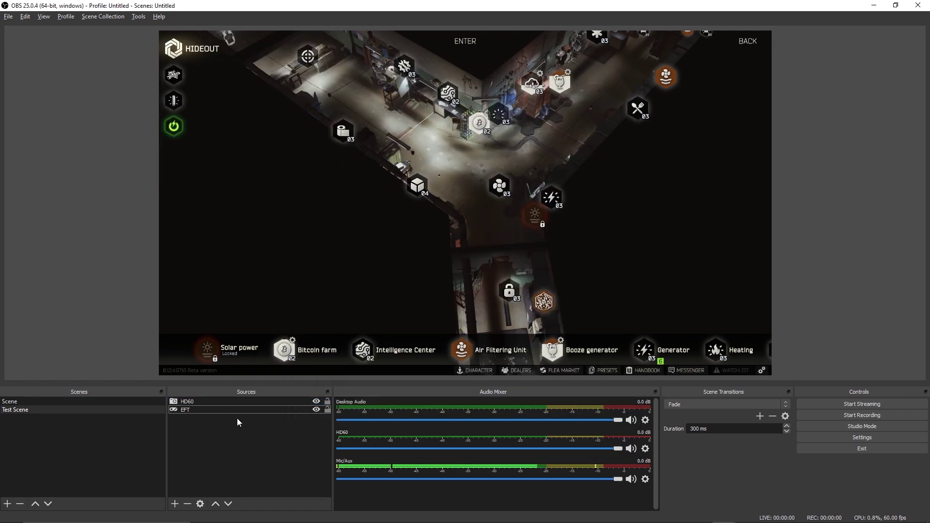
Remove the HD60 capture source from Test Scene, confirming the deletion.
{"action": "left_click", "coordinate": [245, 402]}
{"action": "left_click", "coordinate": [187, 505]}
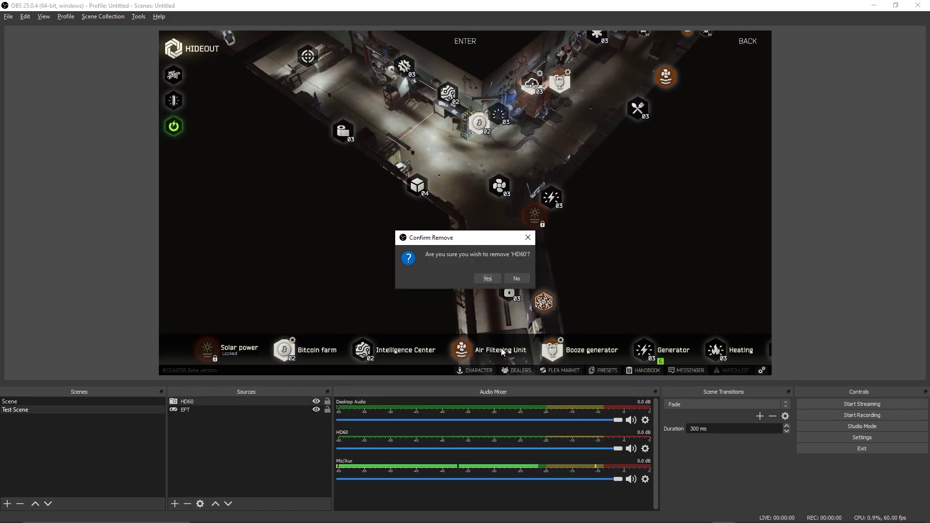
{"action": "left_click", "coordinate": [490, 279]}
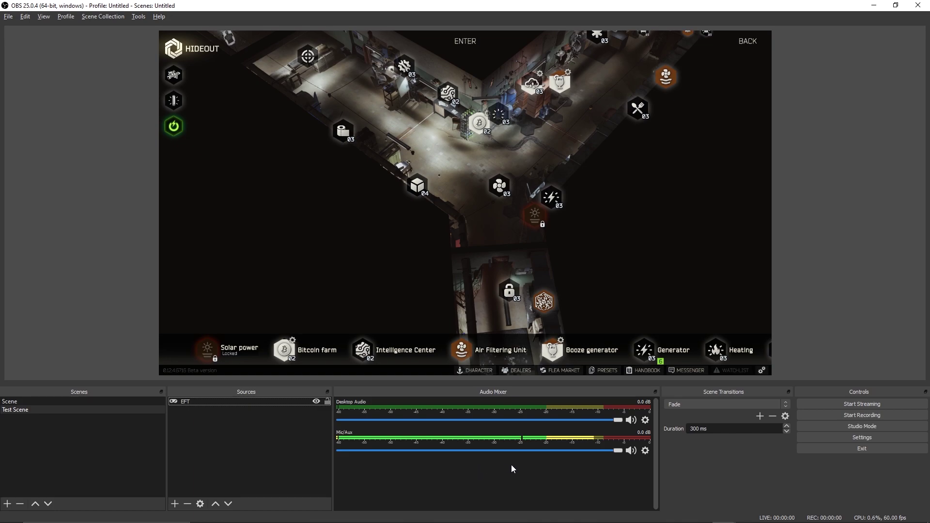